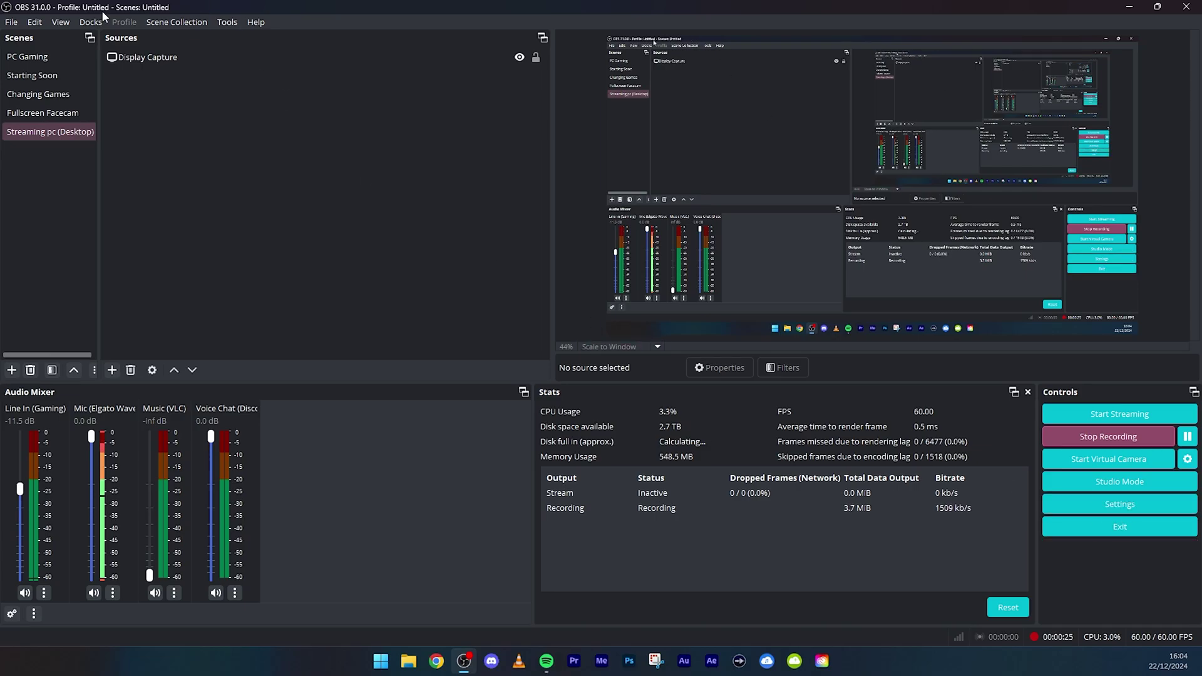
Open OBS Settings, scroll the General page, and view Appearance (Yami theme, Rachni style).
click(11, 21)
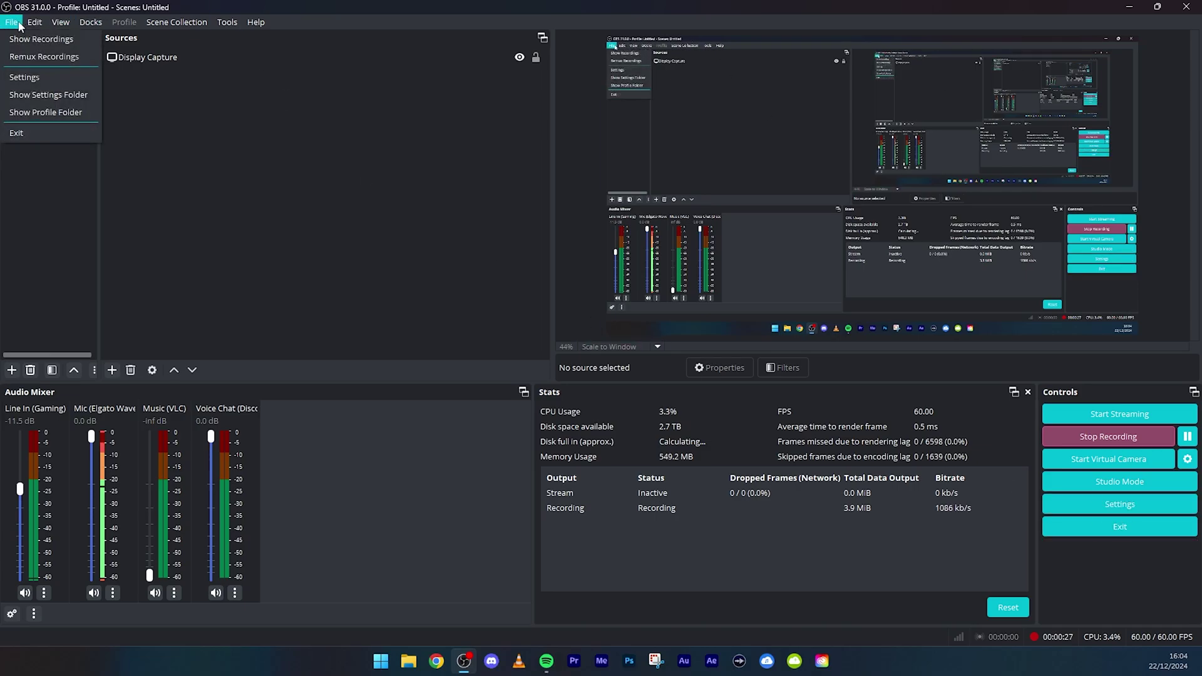
click(24, 77)
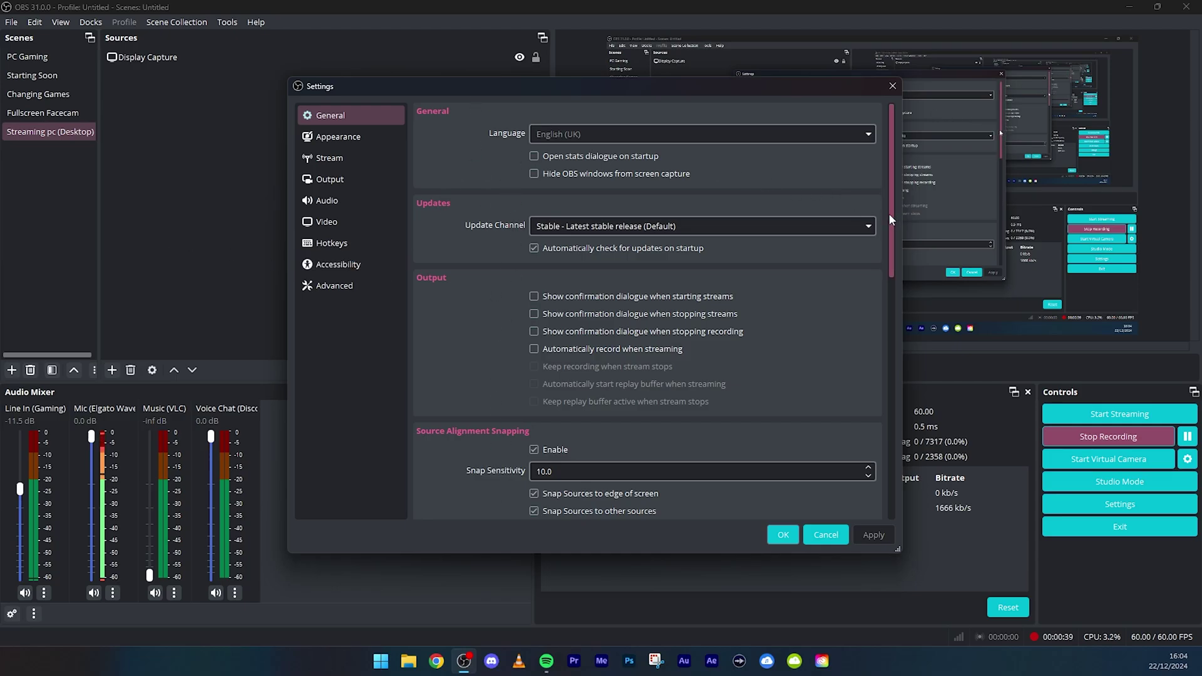
drag(891, 213, 887, 469)
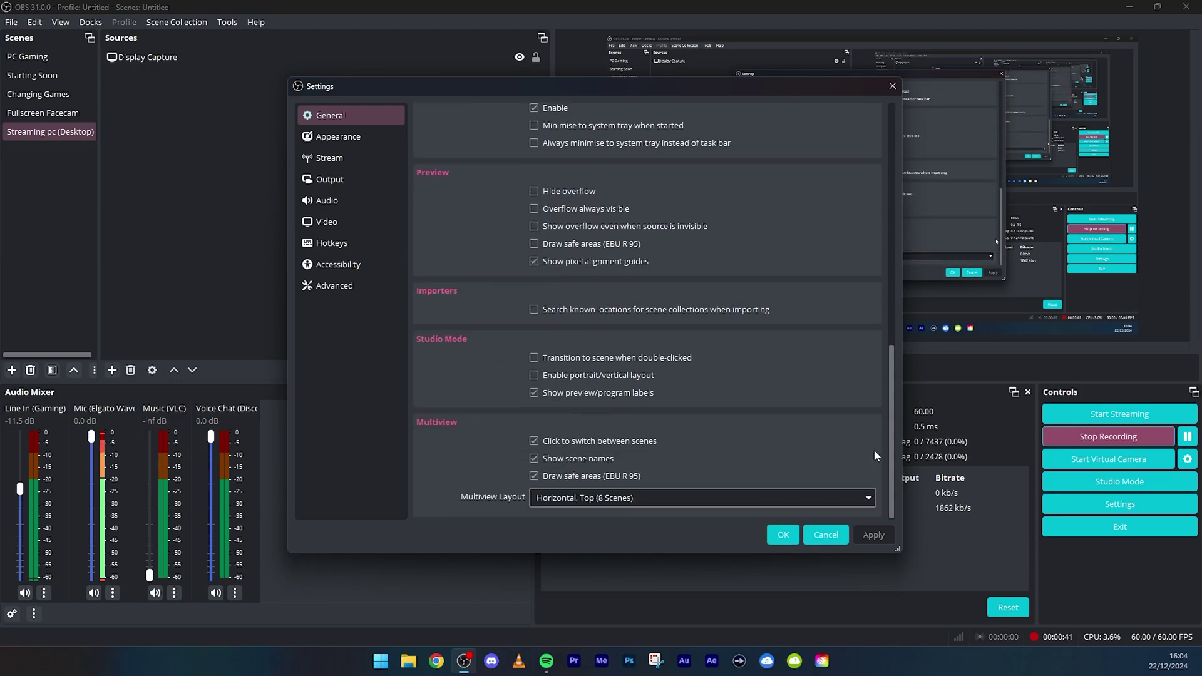
click(354, 133)
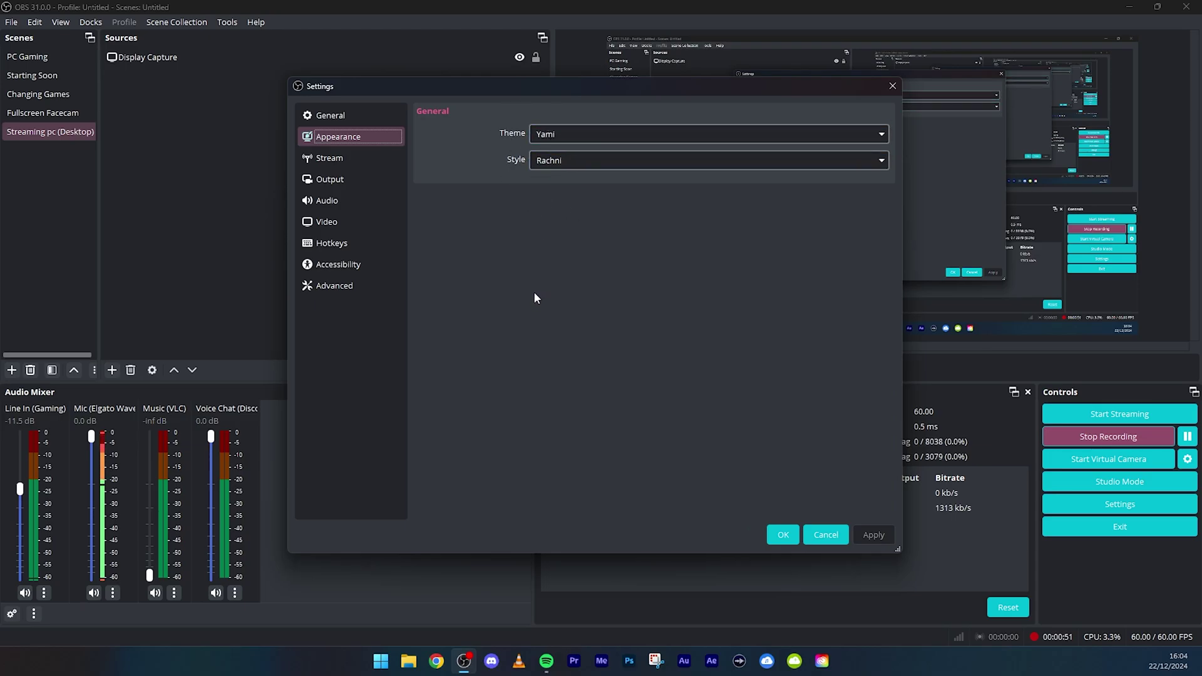
Show the Output Recording tab: D:/Youtube/Recordings, Matroska (.mkv), NVIDIA NVENC H.264, Constant QP 22.
click(335, 180)
click(495, 143)
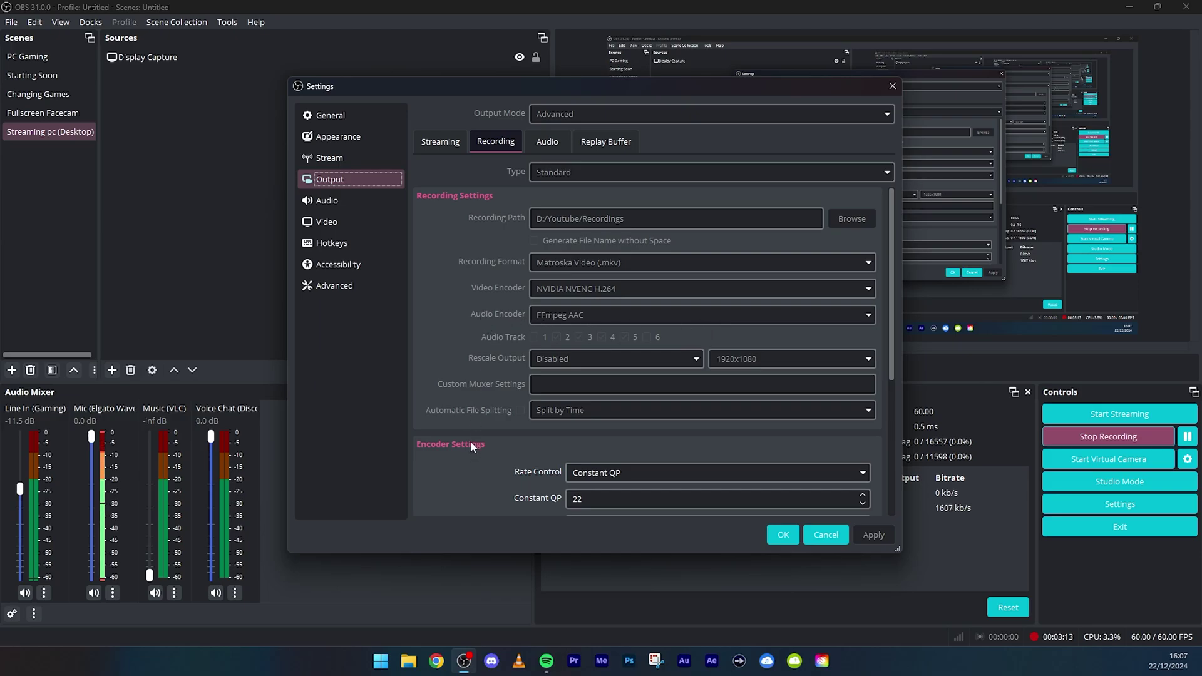
Scroll to the encoder settings: P5 Slow preset, High Quality tuning, two quarter-resolution passes, 2 B-Frames.
drag(887, 297, 887, 470)
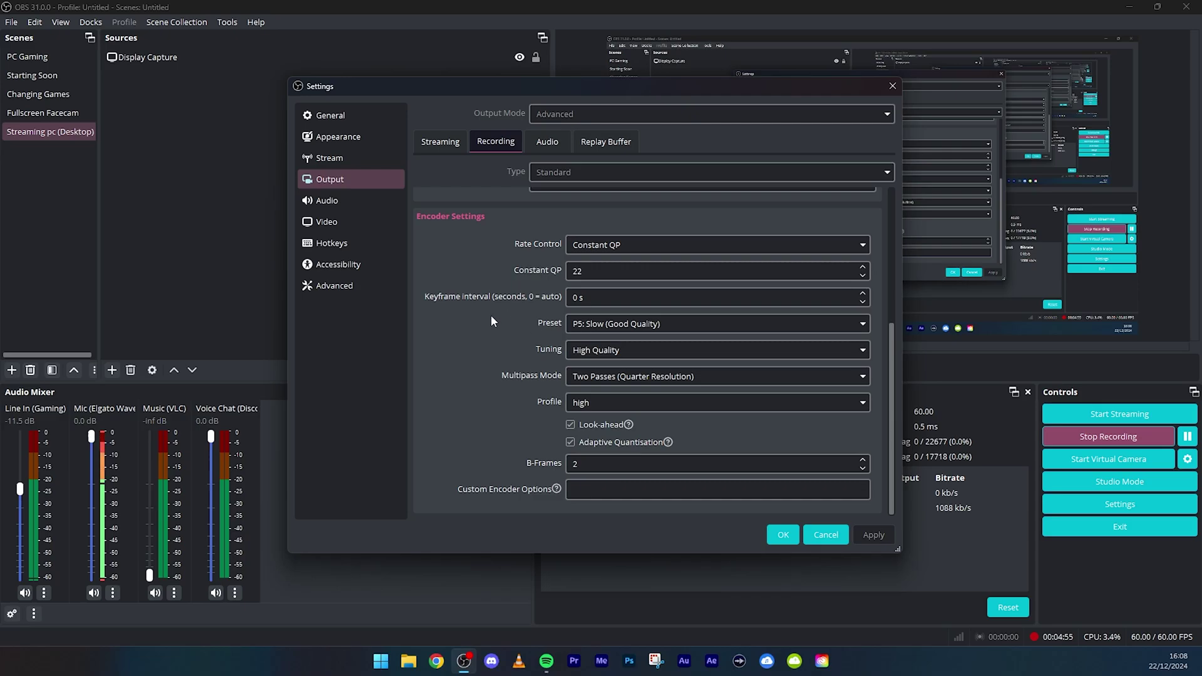
click(585, 325)
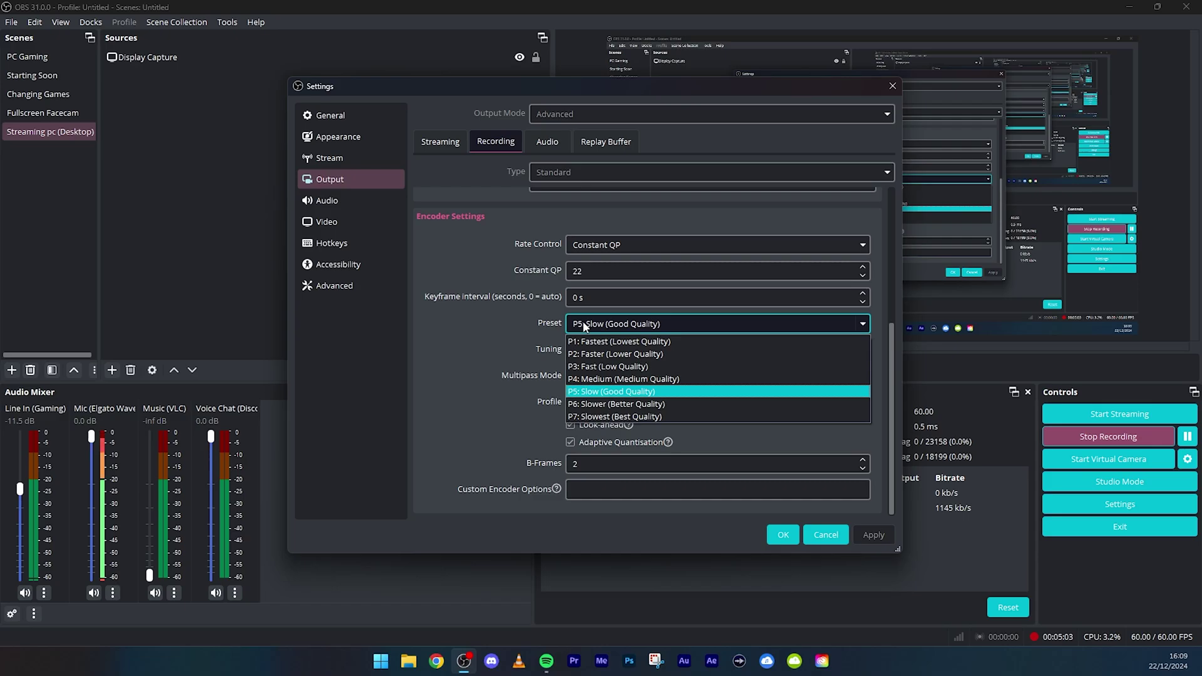
click(528, 321)
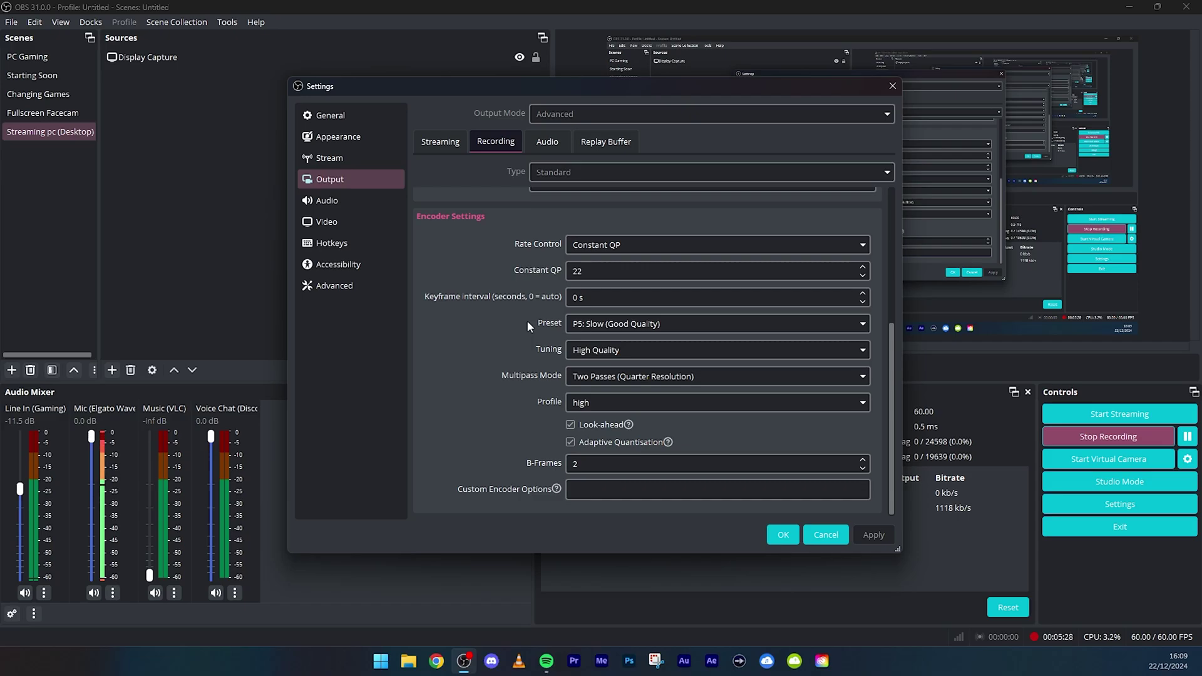
click(602, 353)
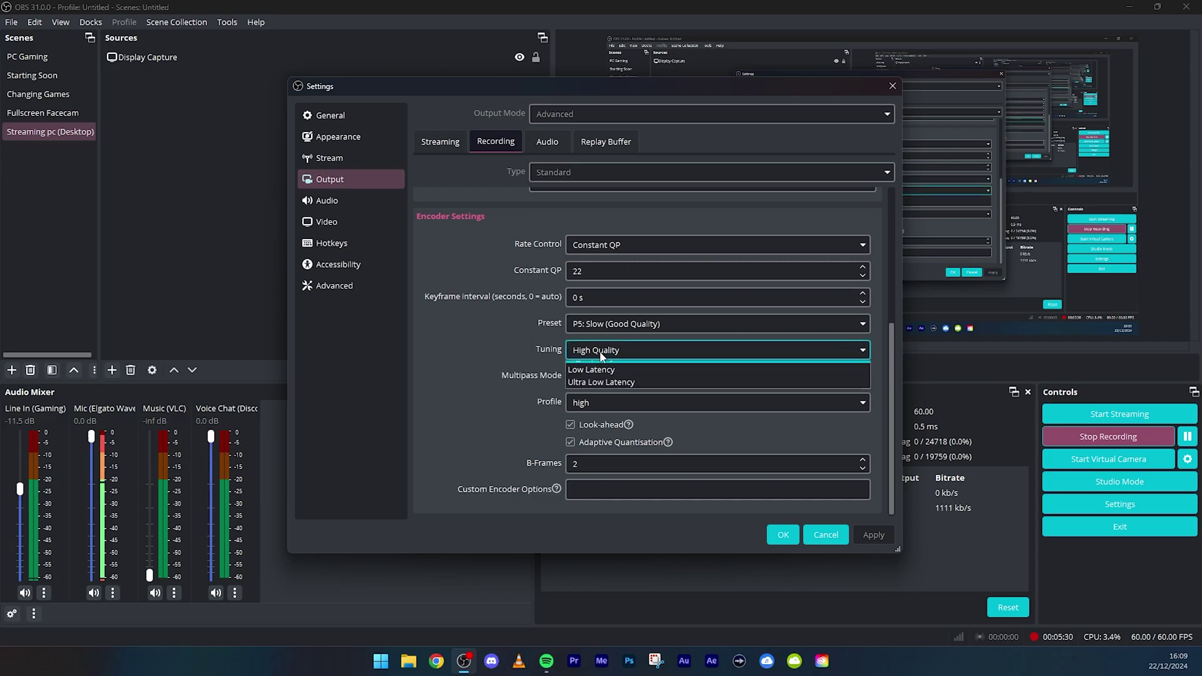
click(482, 339)
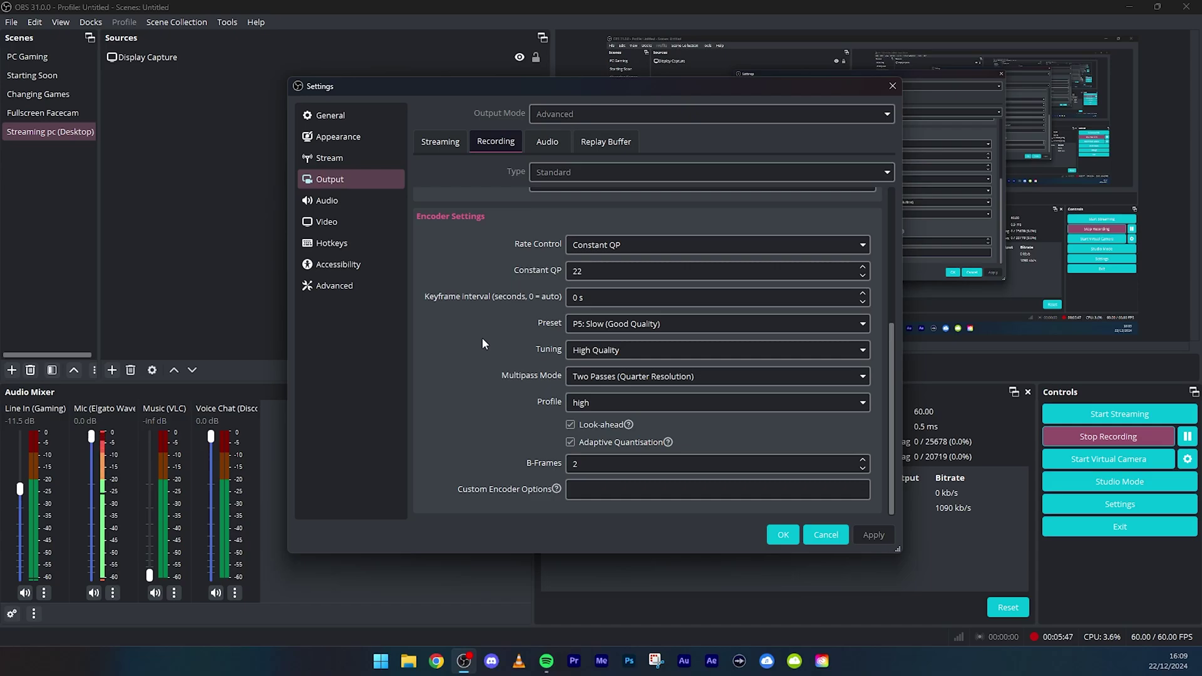
click(570, 377)
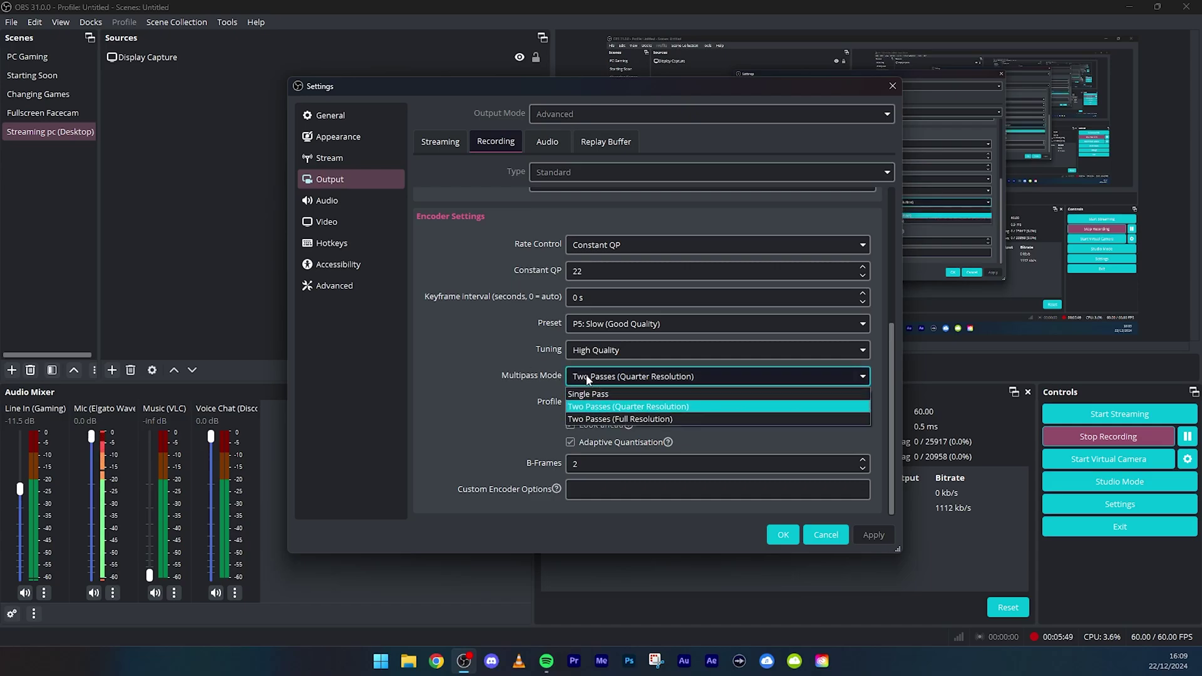
click(491, 371)
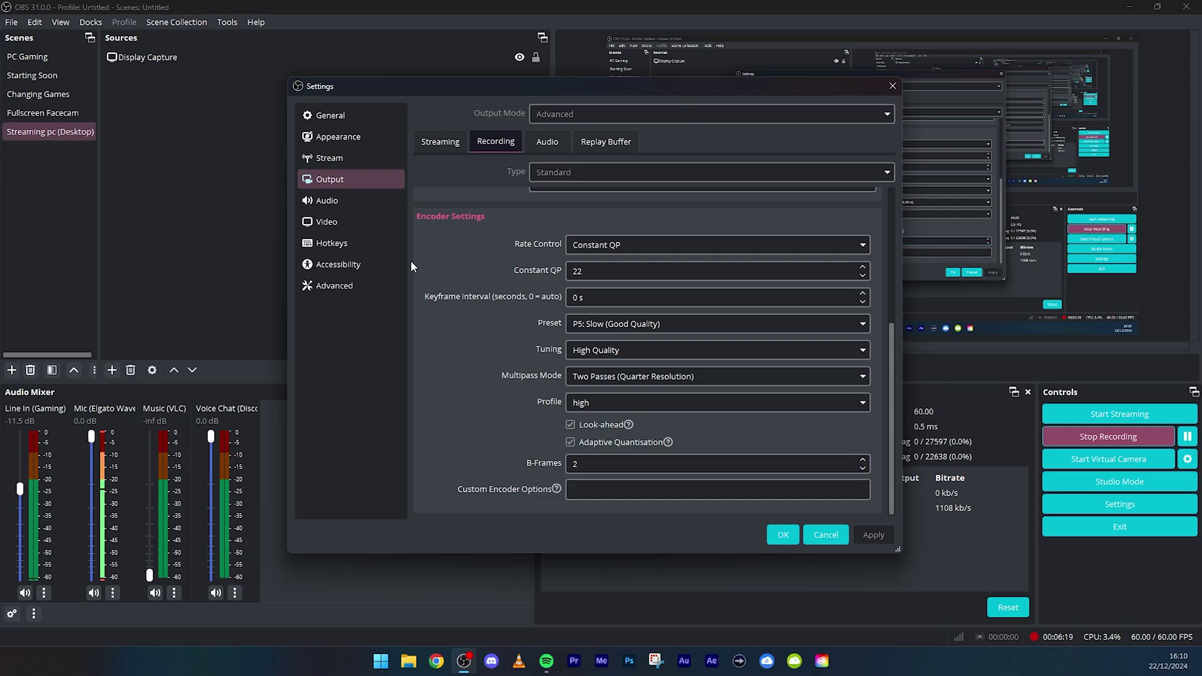
View the Audio page, then the Video page with 1920x1080 base and output at 60 FPS.
click(347, 194)
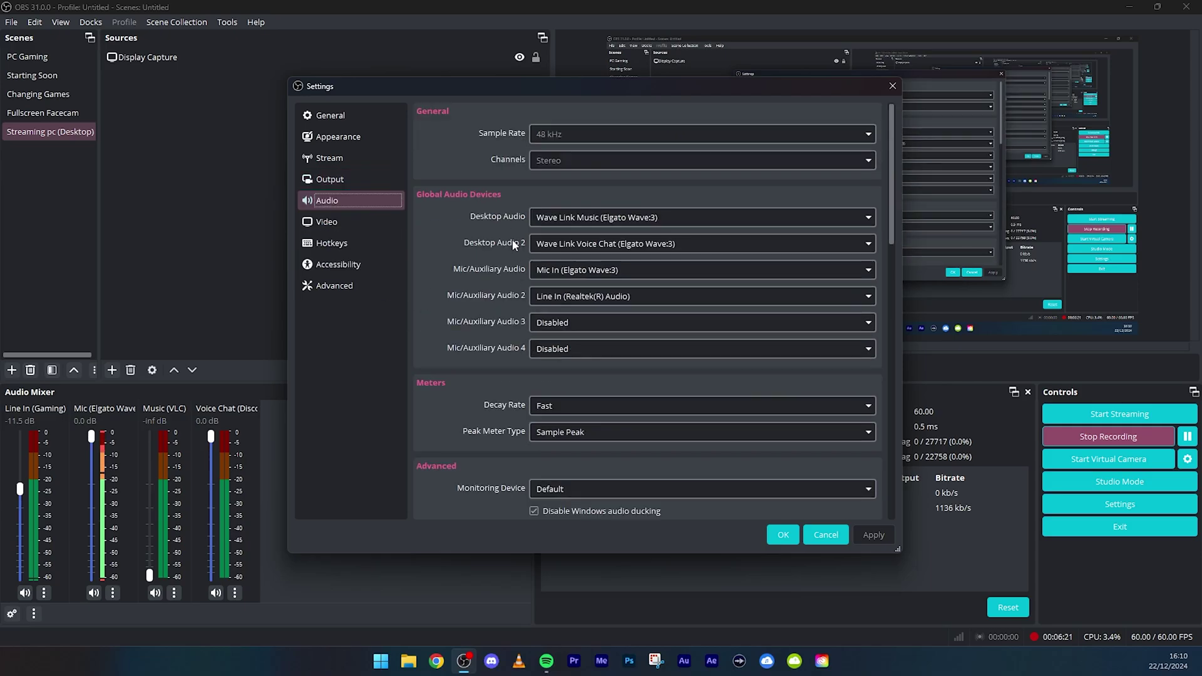
click(326, 224)
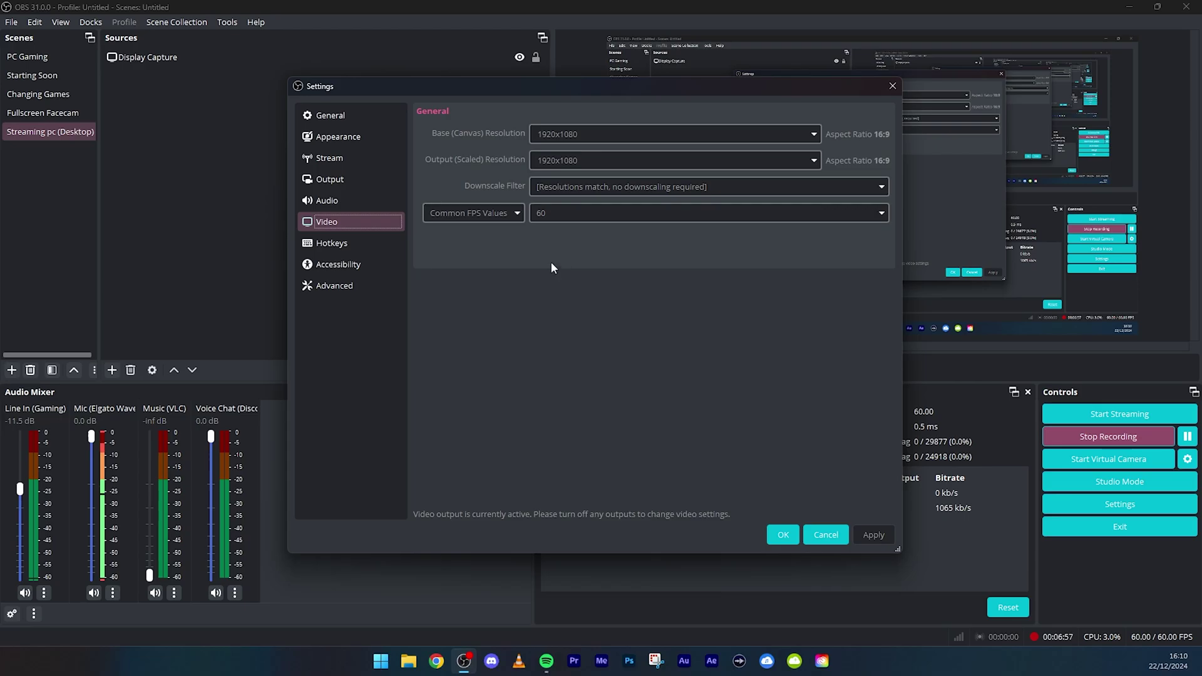
click(369, 247)
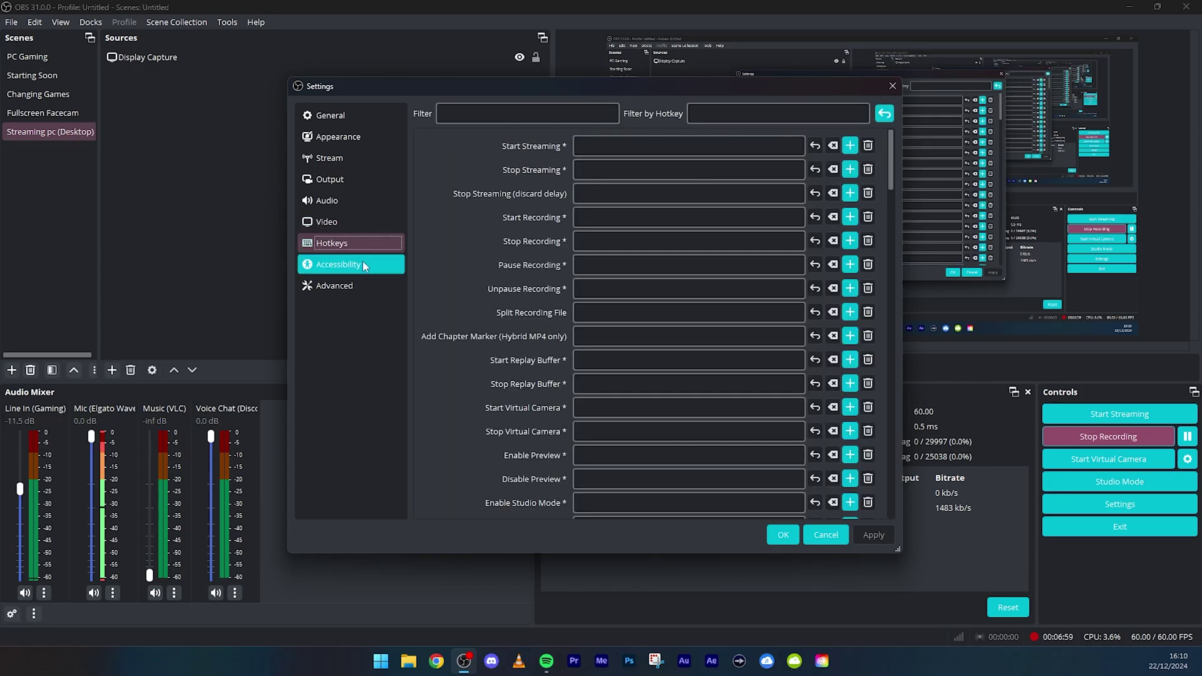
Review Accessibility and Advanced settings, leave process priority at Normal, and cancel out of Settings.
click(363, 262)
click(362, 286)
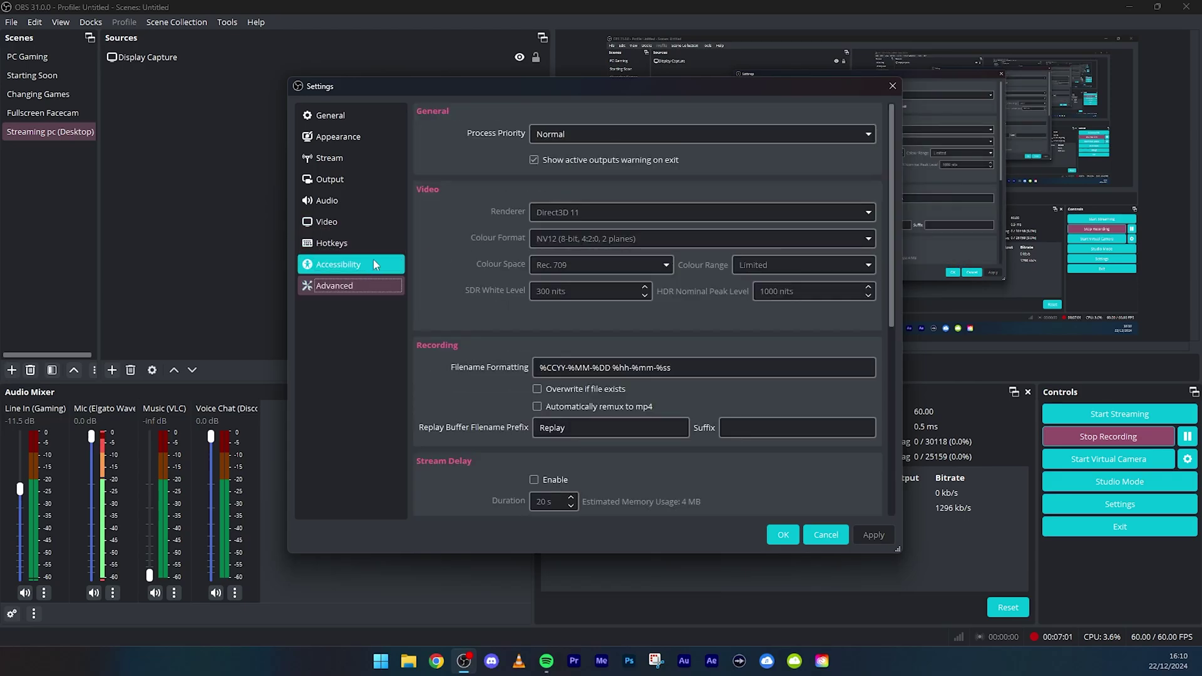
click(532, 135)
click(477, 130)
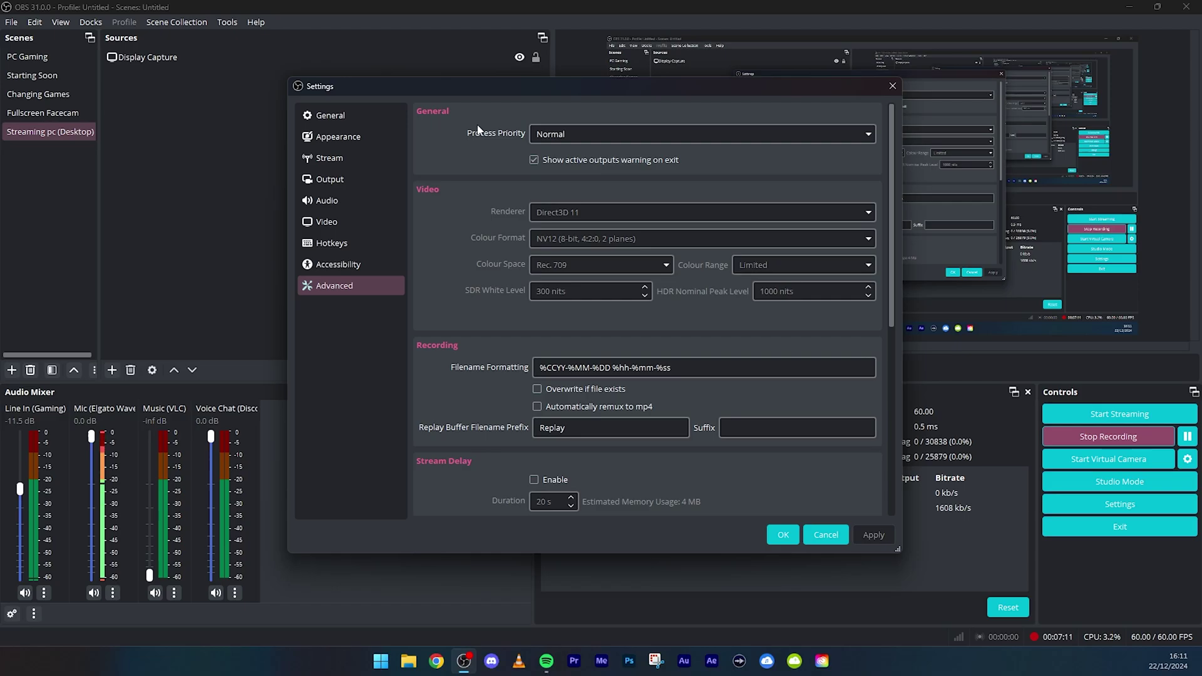
click(827, 536)
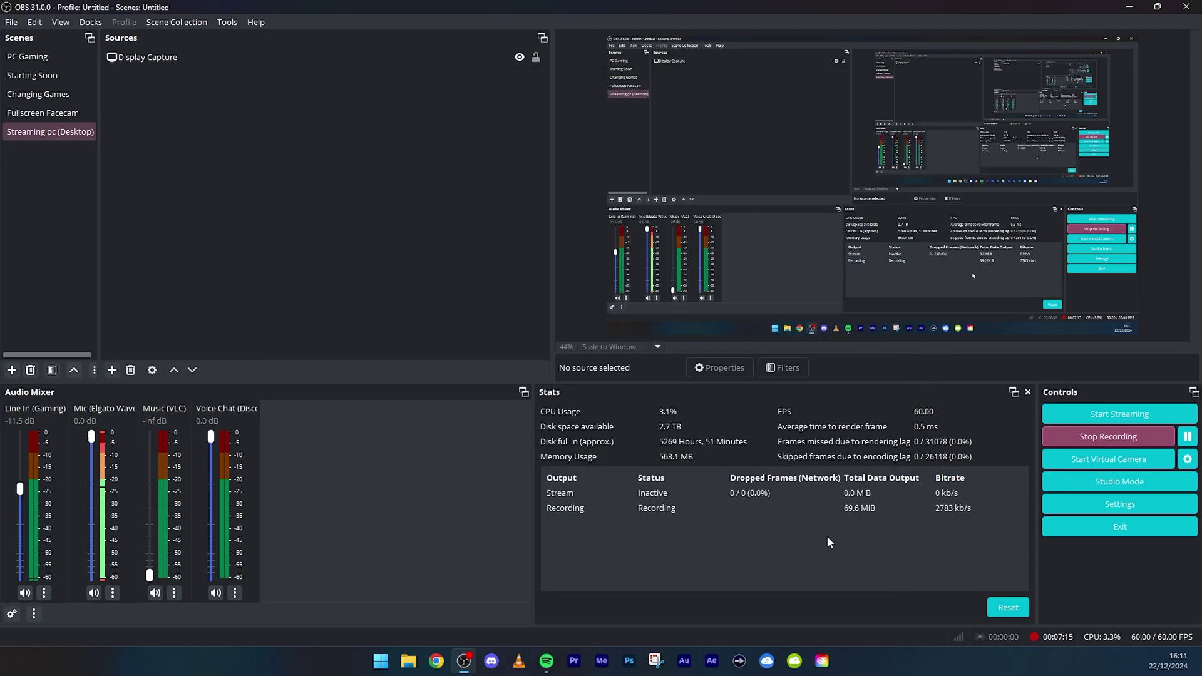
click(17, 24)
click(28, 57)
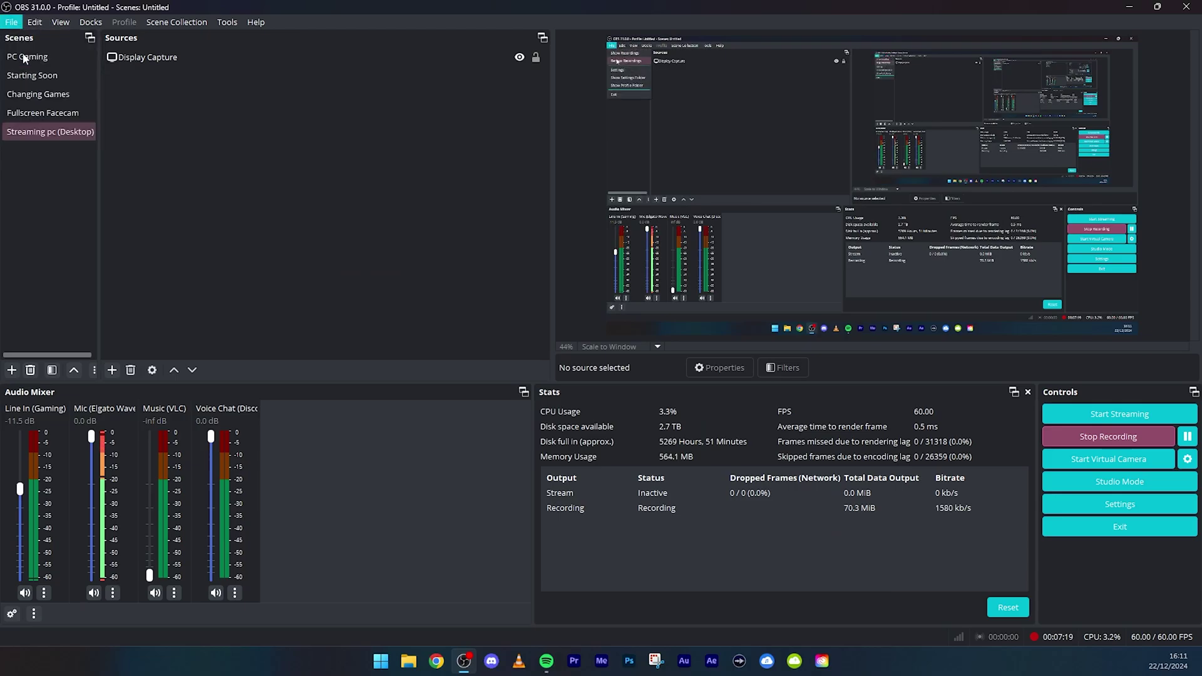
click(595, 252)
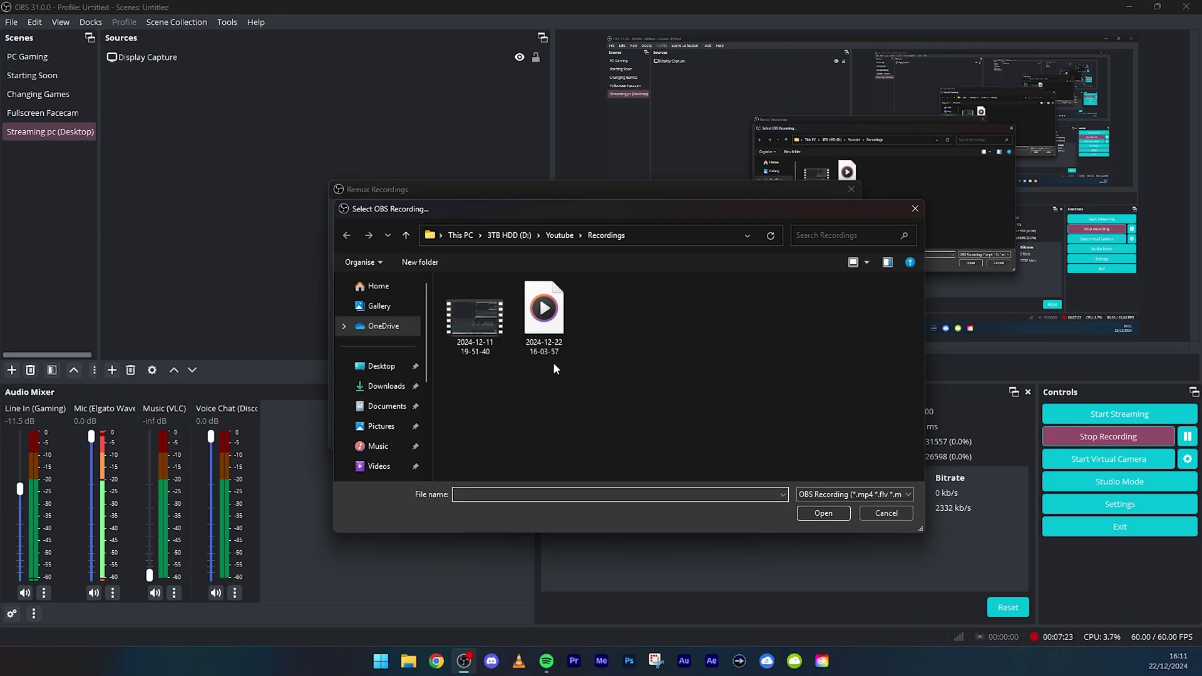
click(463, 332)
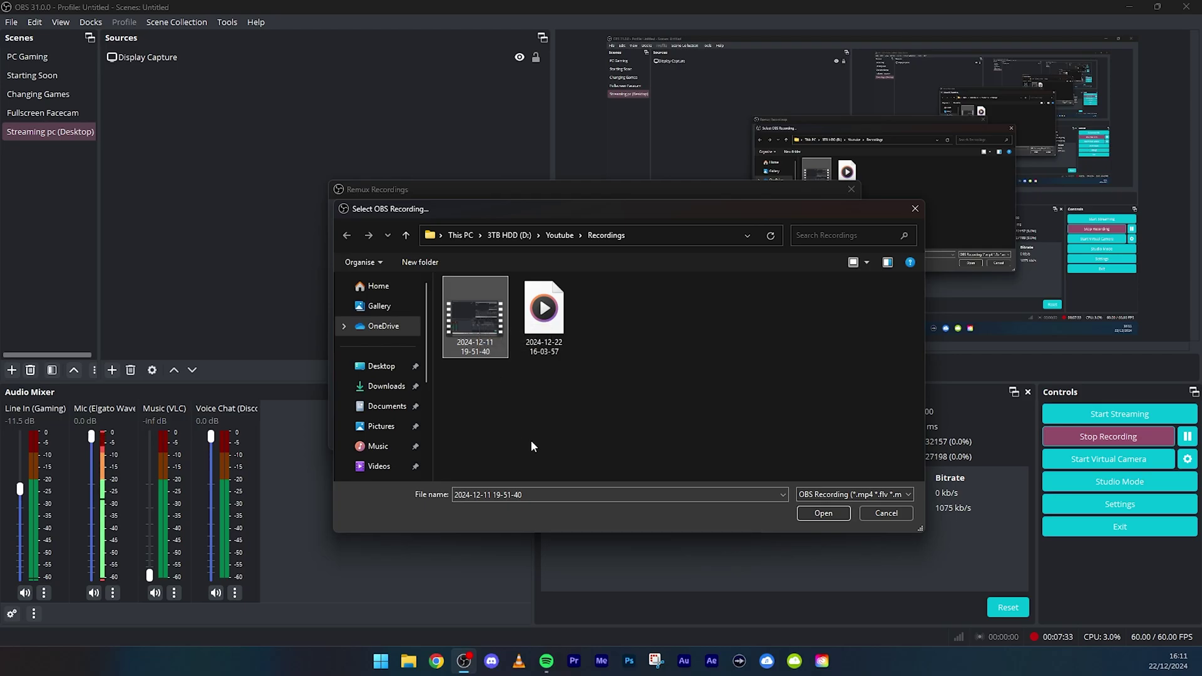
click(824, 512)
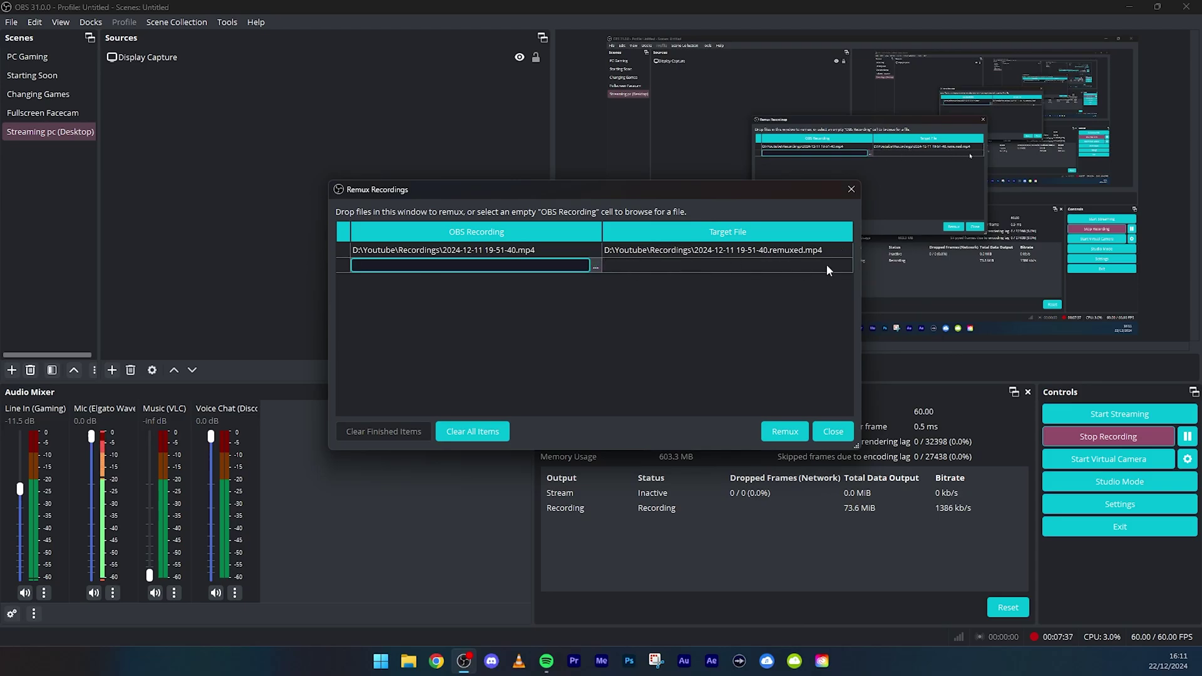
click(782, 431)
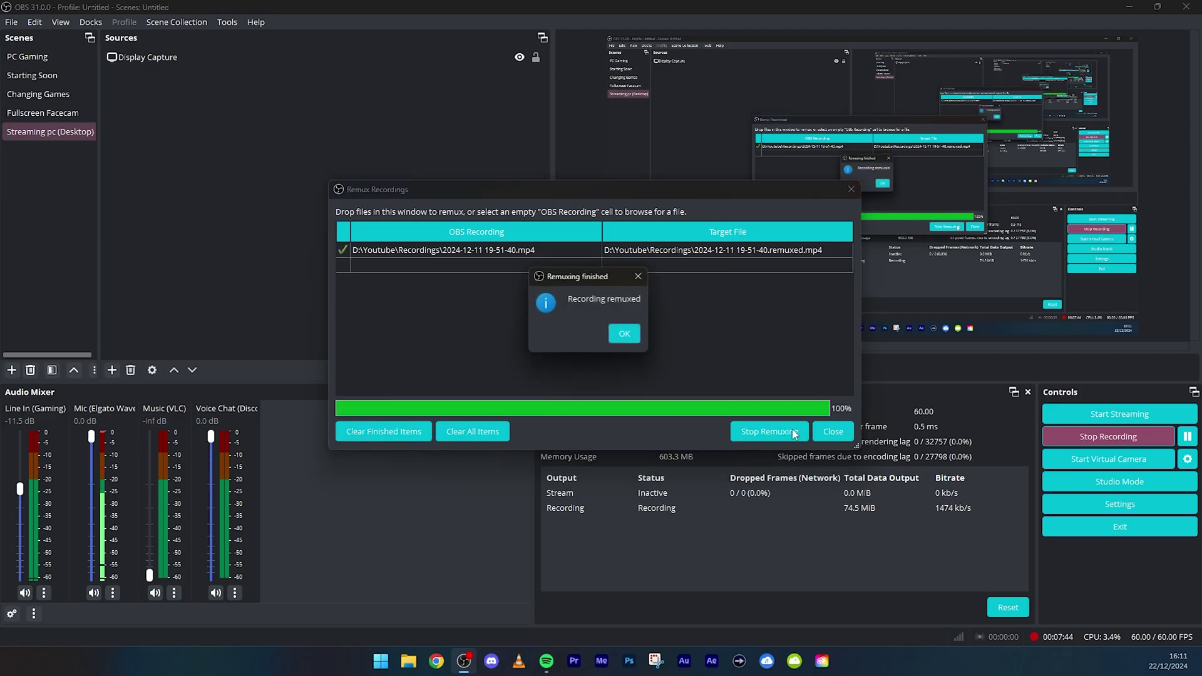
click(623, 339)
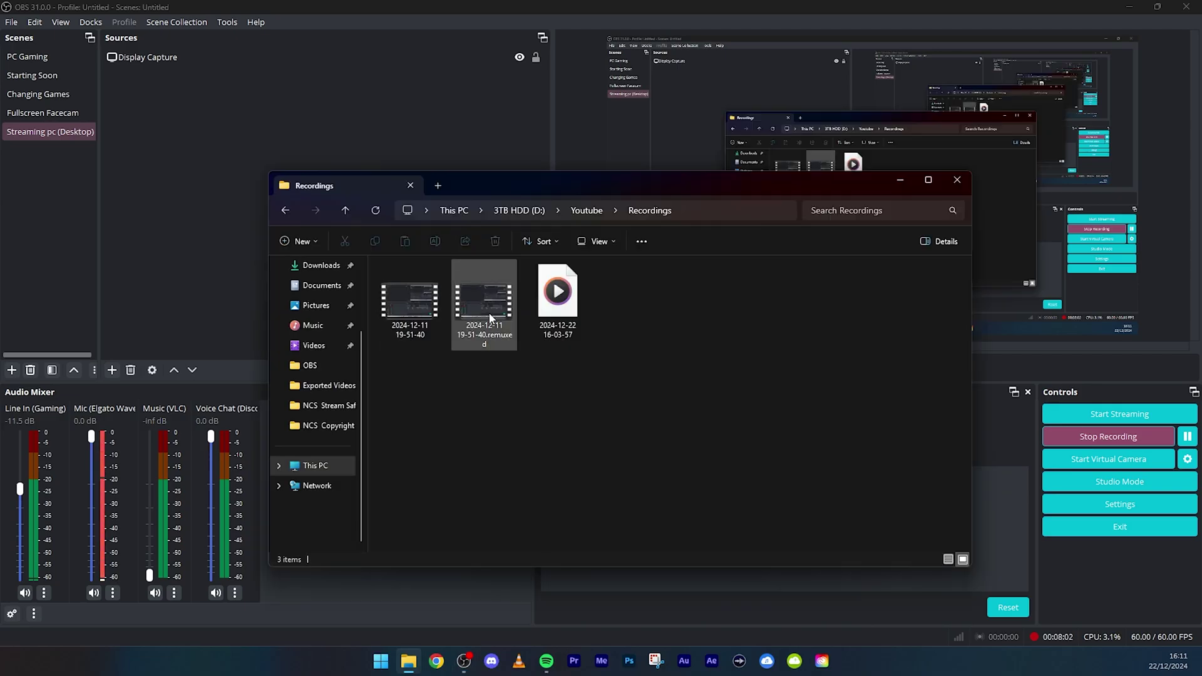
click(482, 331)
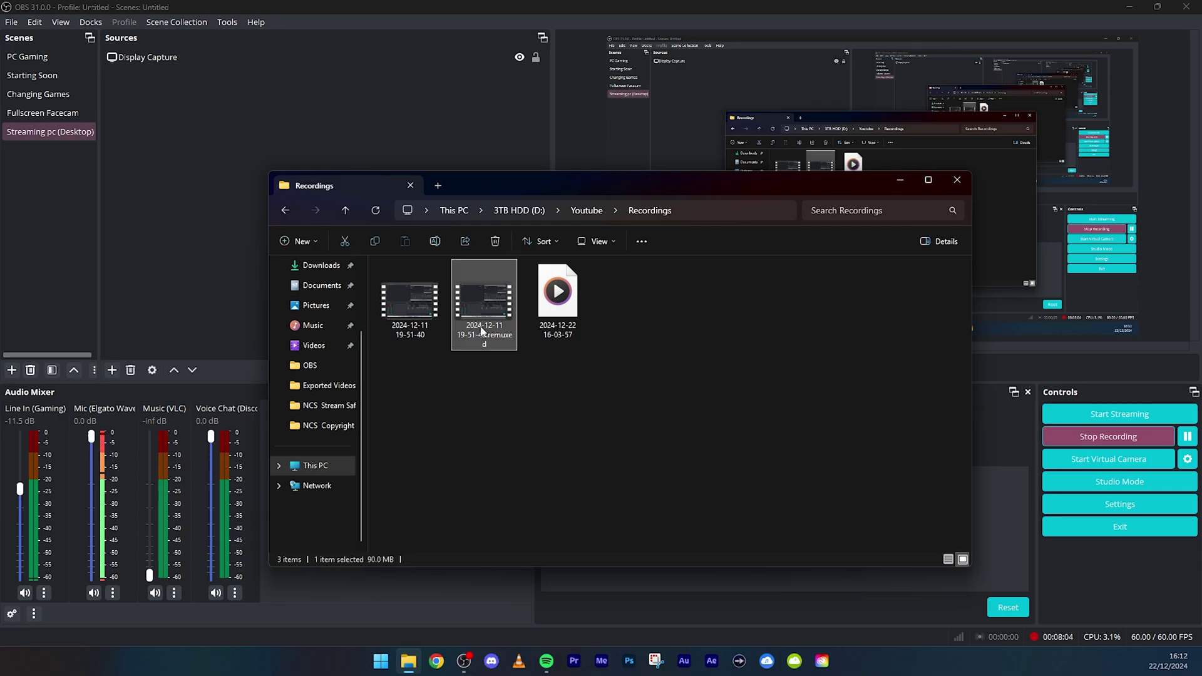
key(Delete)
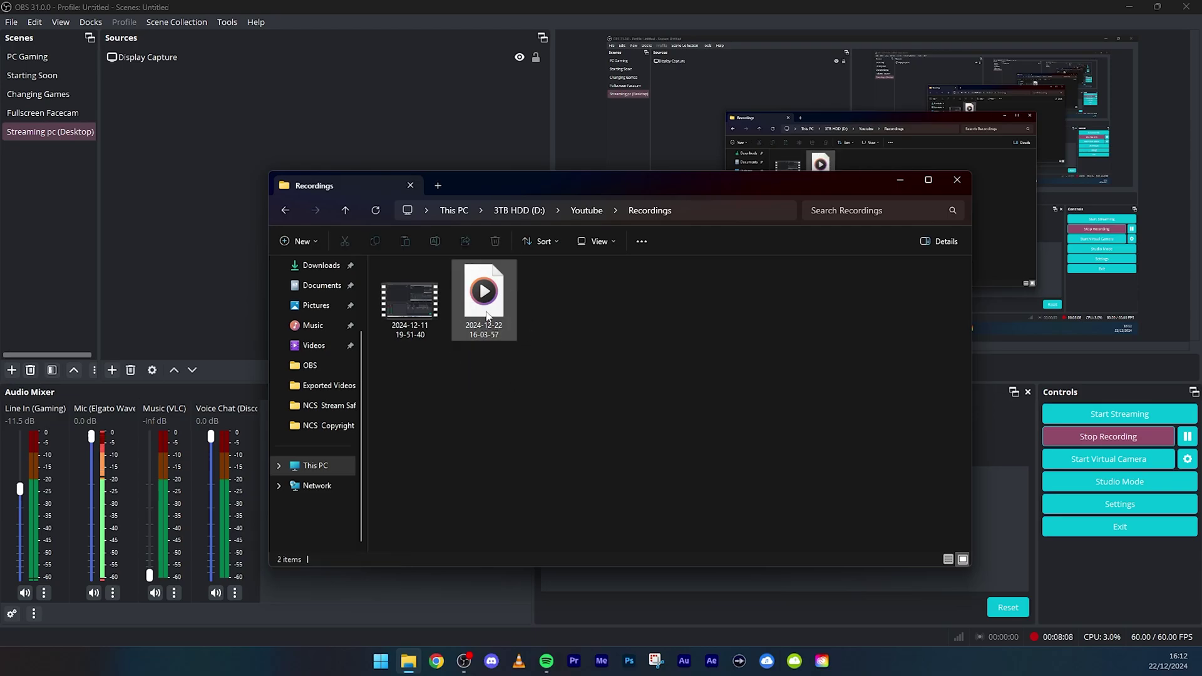
mouse_move(487, 313)
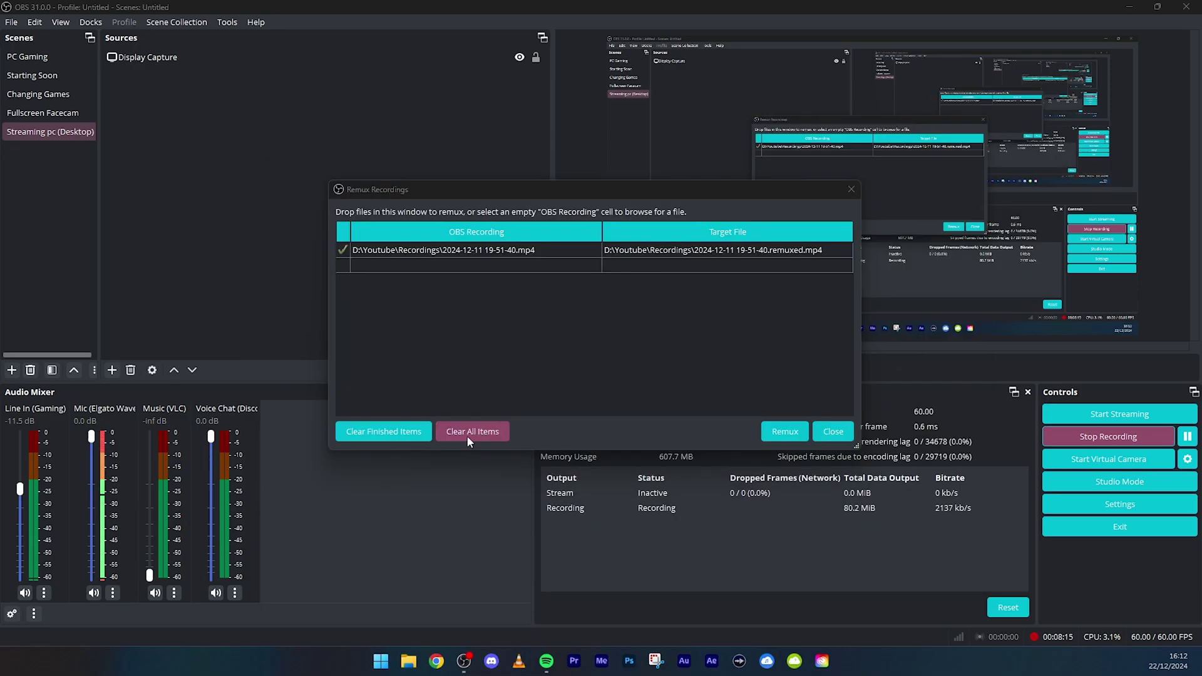
Clear all items from the Remux Recordings list and close the window.
click(472, 431)
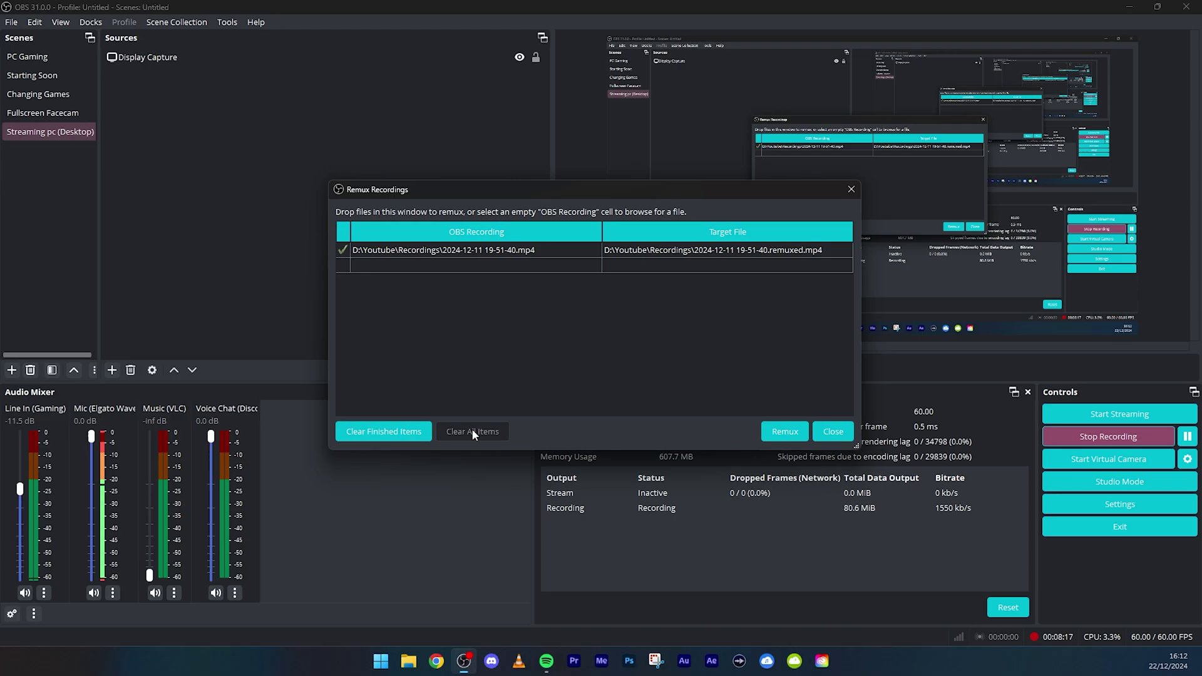
click(827, 432)
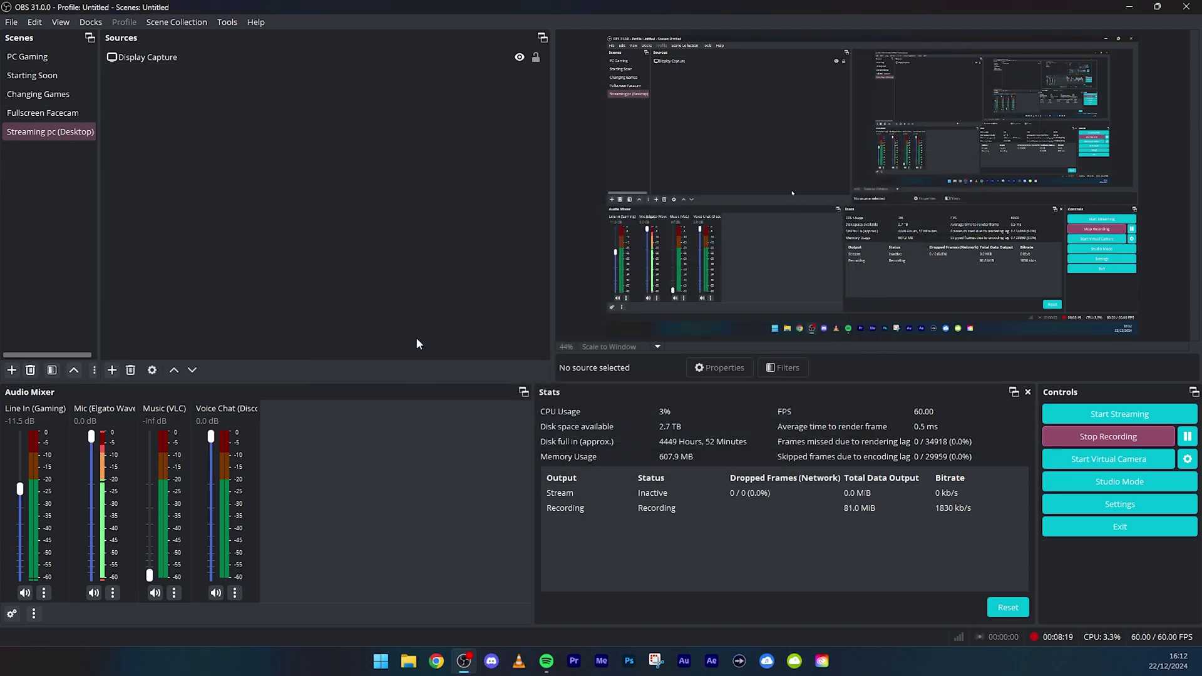